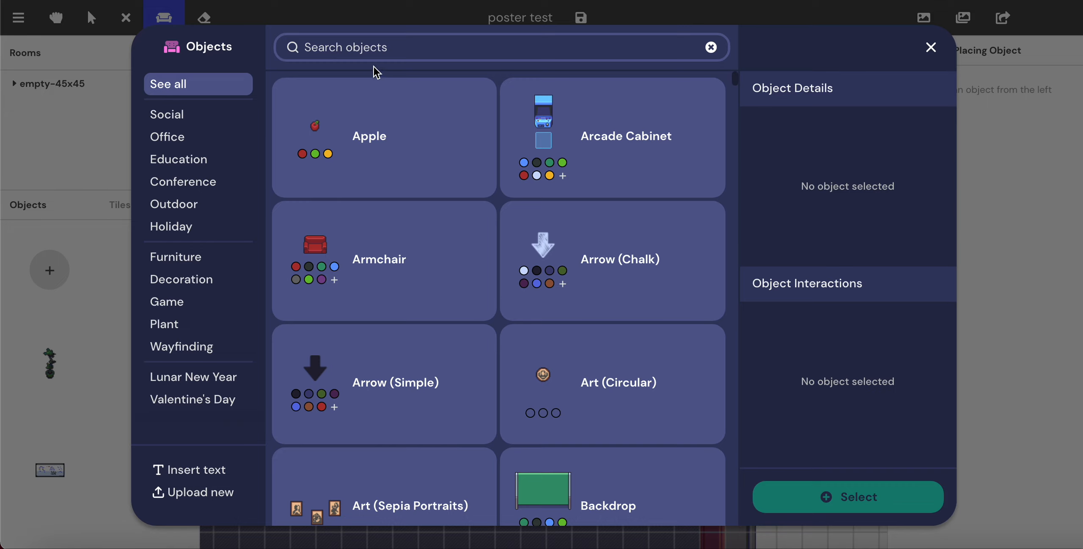
Search the object library for "booth" and select the Booth Set (Large) object.
left_click(378, 52)
type("booth")
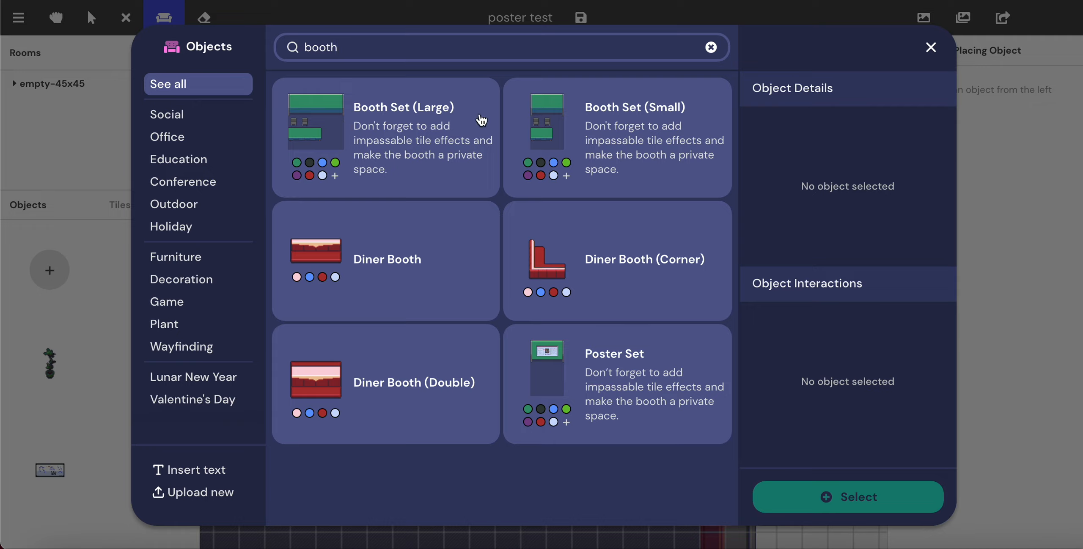
left_click(336, 133)
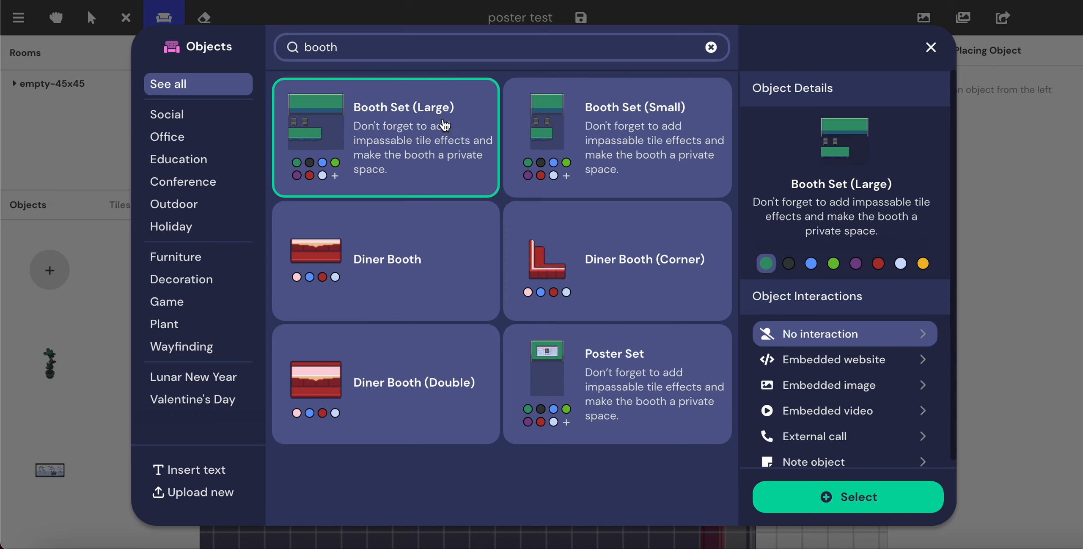
Set the large booth's colour to light green, with no interaction, and place it near the room's upper-right corner.
left_click(834, 263)
left_click(880, 265)
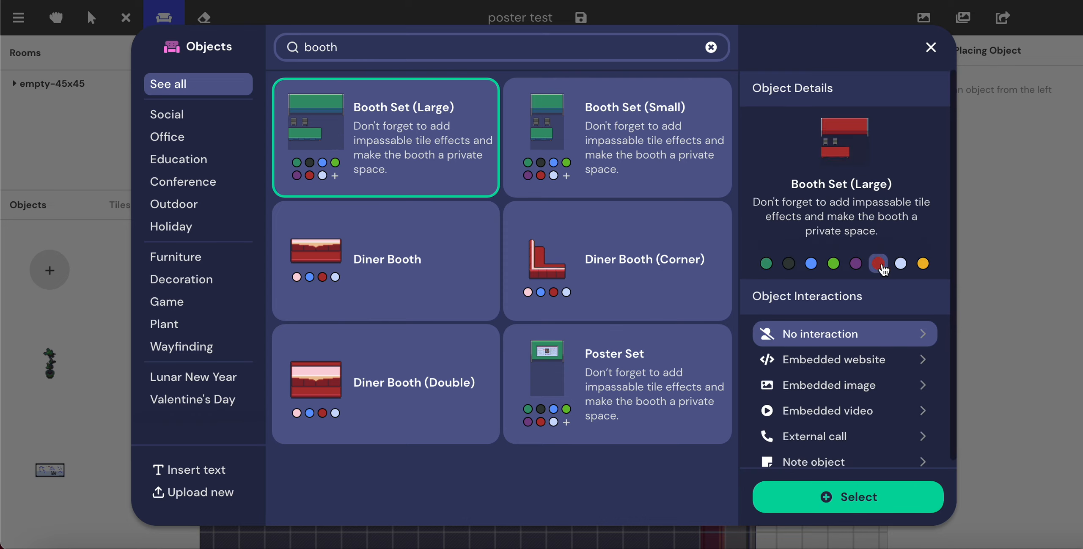
left_click(790, 264)
left_click(810, 266)
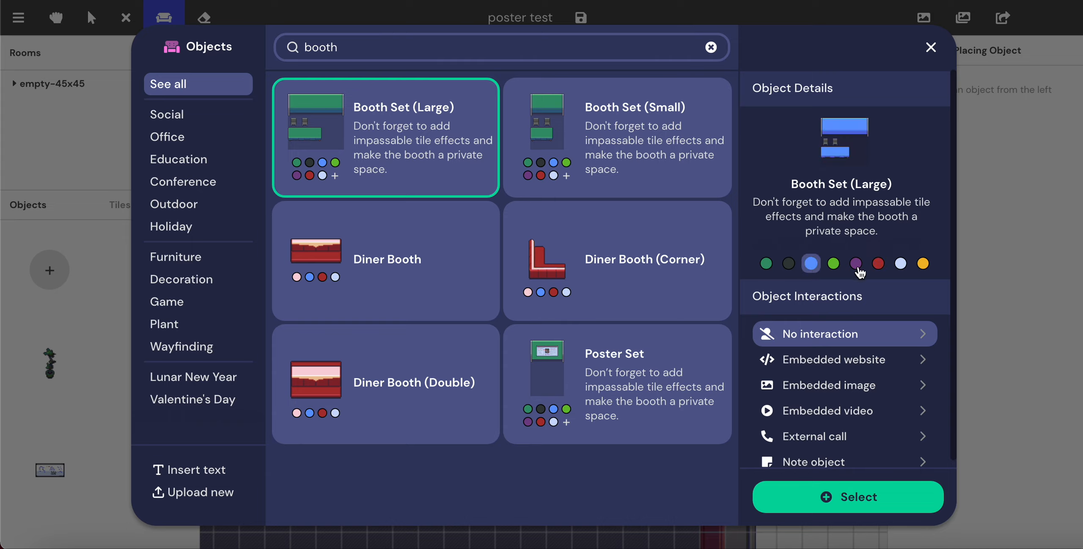
left_click(835, 266)
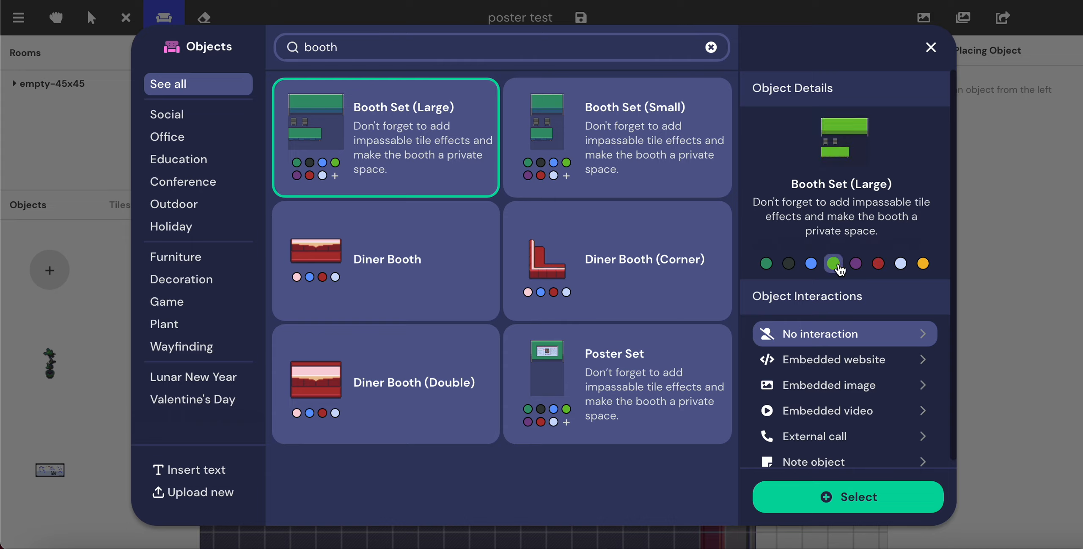
scroll(844, 245, "down", 1)
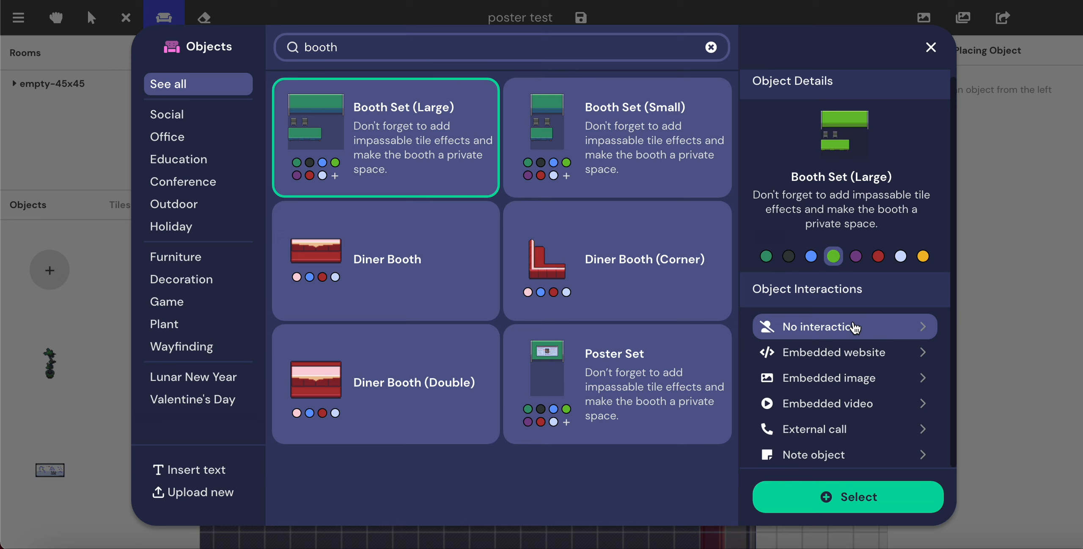
left_click(839, 501)
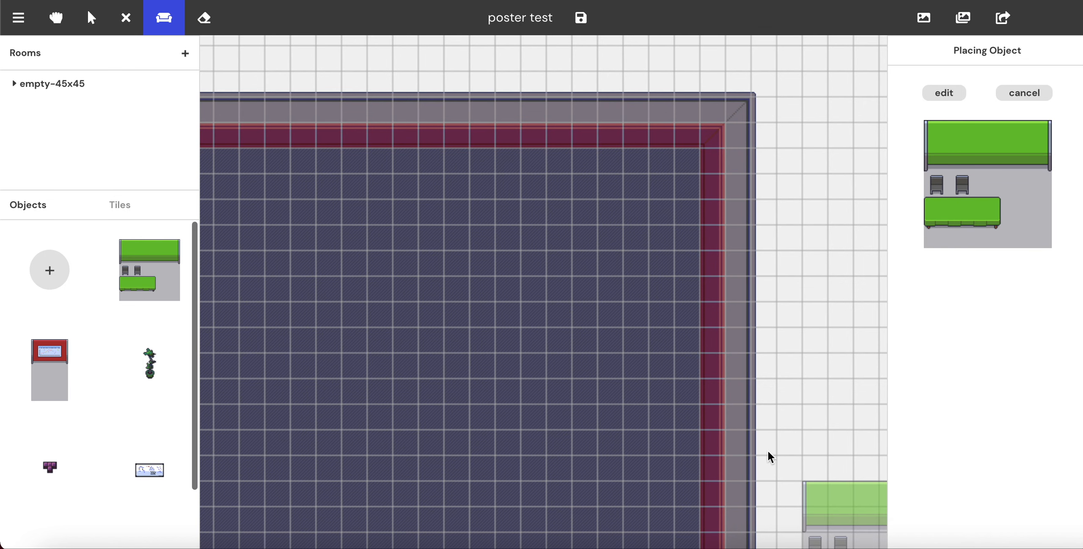
left_click(442, 227)
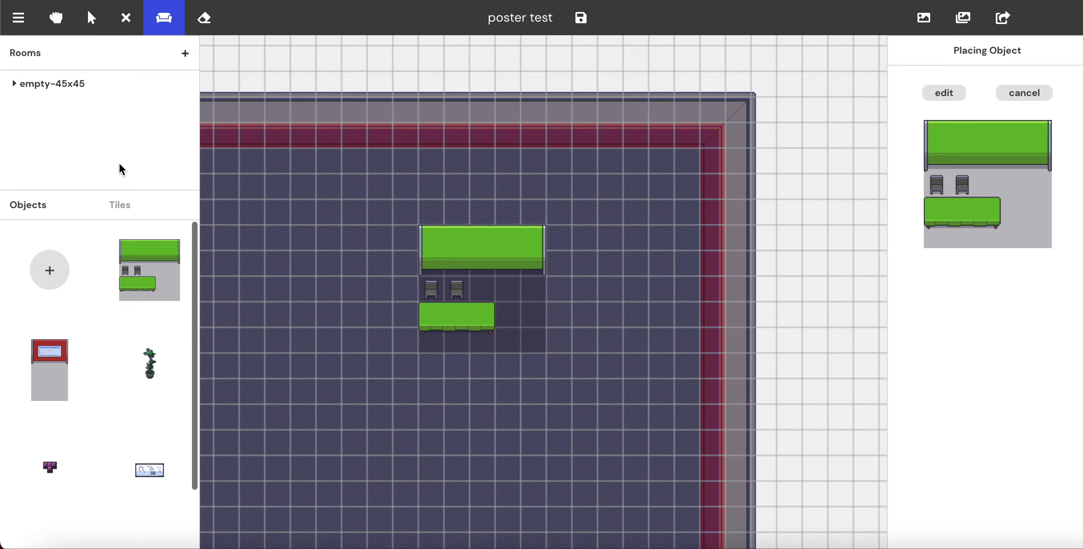
Upload image3.png as a new object without interaction and place the Gather logo on the booth's green back wall.
left_click(49, 270)
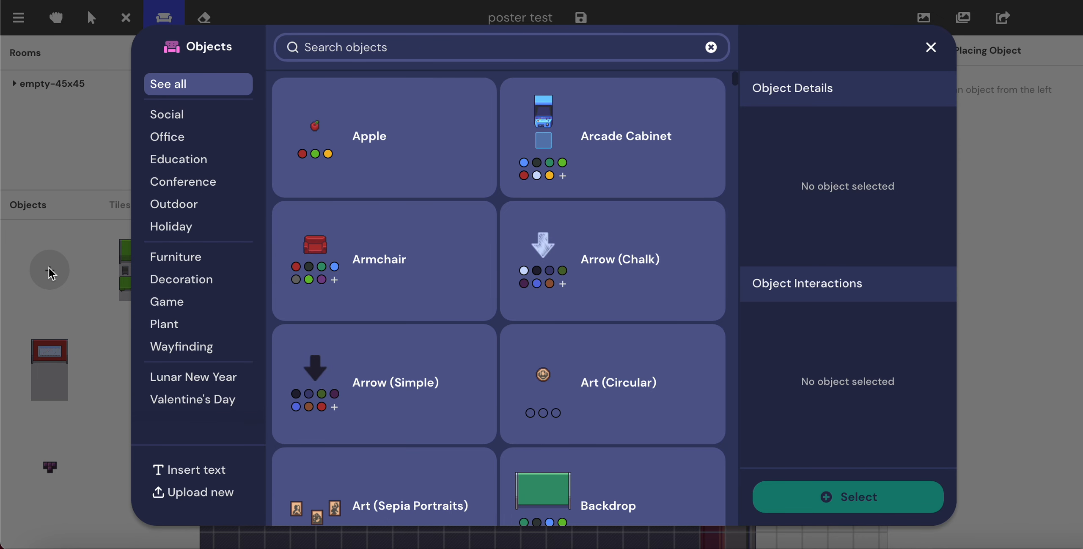
left_click(201, 494)
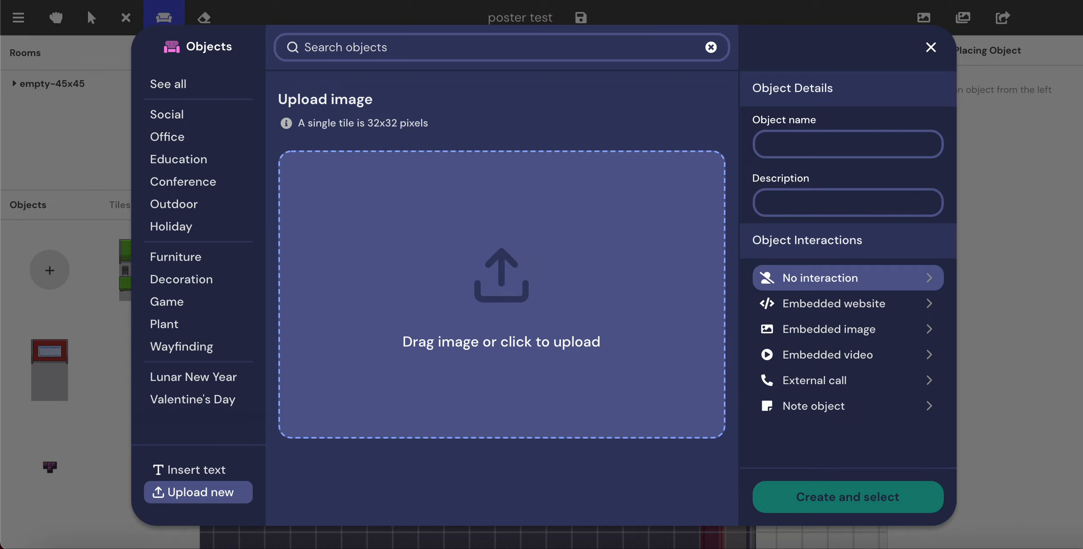
left_click_drag(1082, 243, 526, 242)
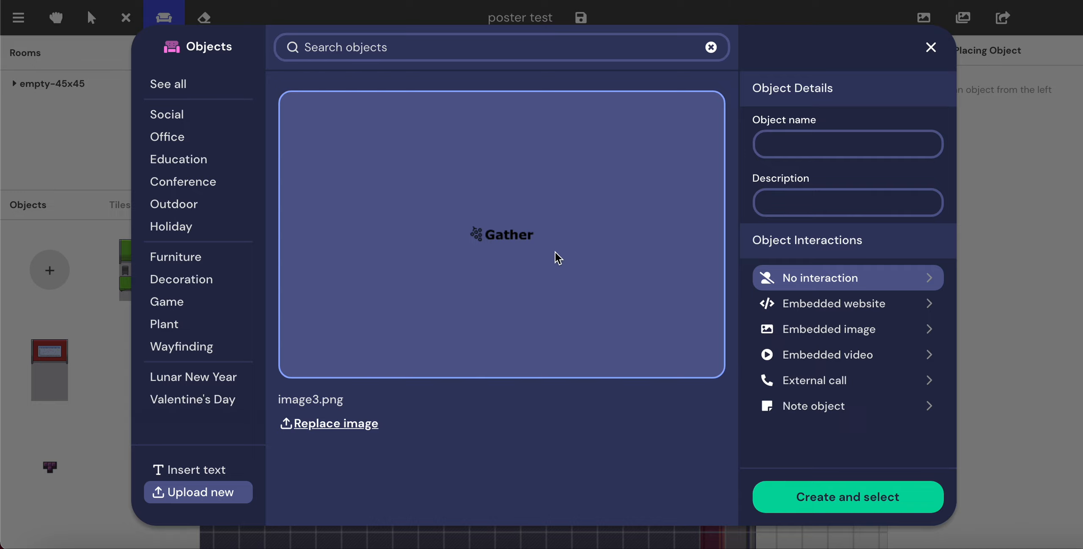
left_click(855, 498)
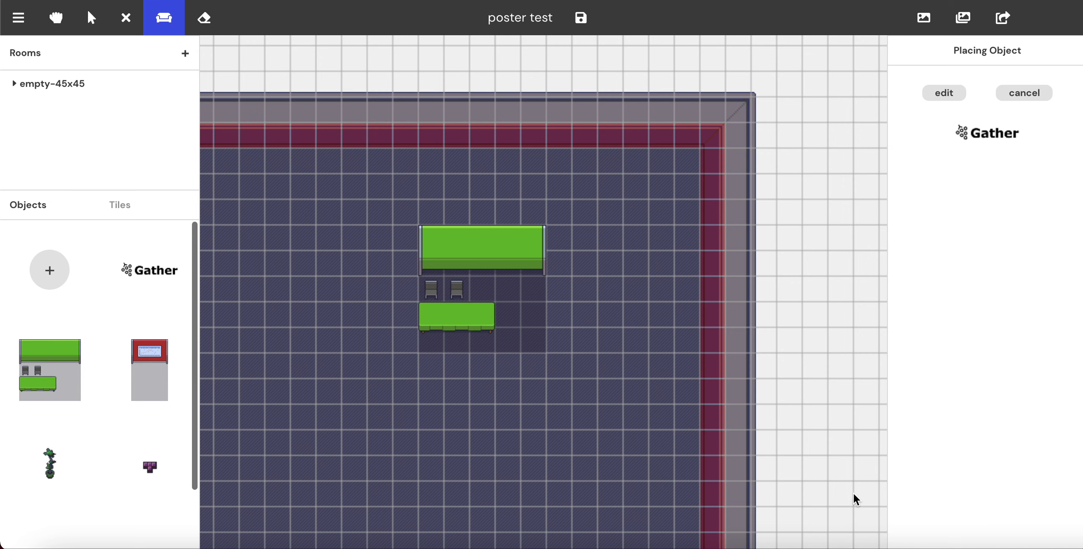
left_click(463, 237)
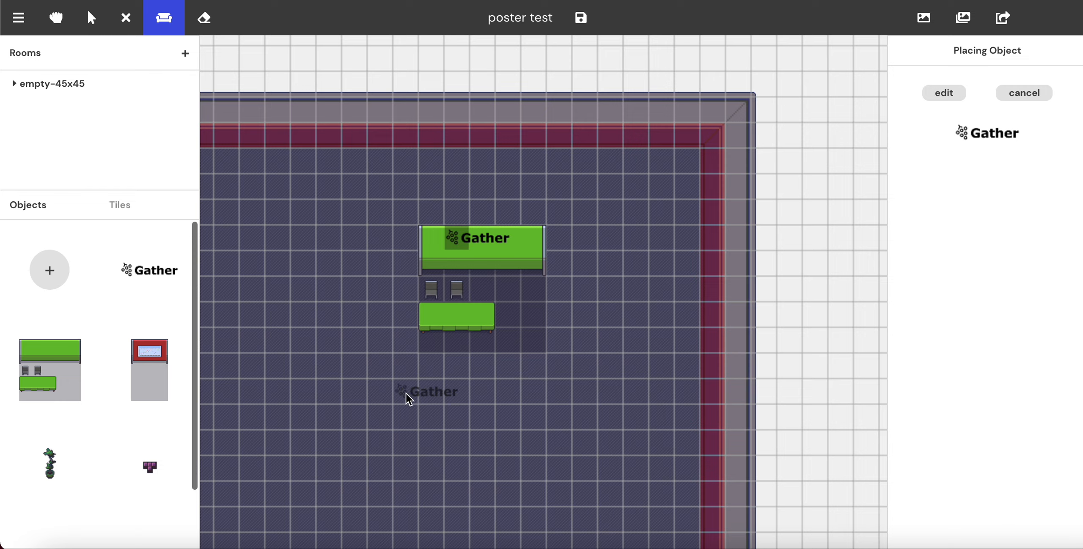
Select the Gather logo on the booth and shift it slightly downward on the green back wall.
left_click(94, 23)
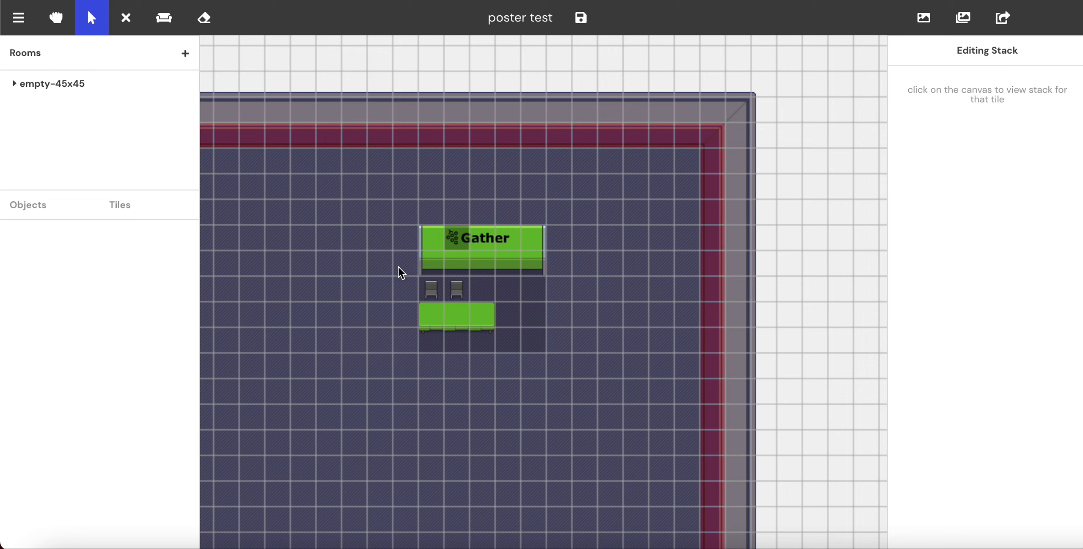
scroll(499, 251, "up", 5)
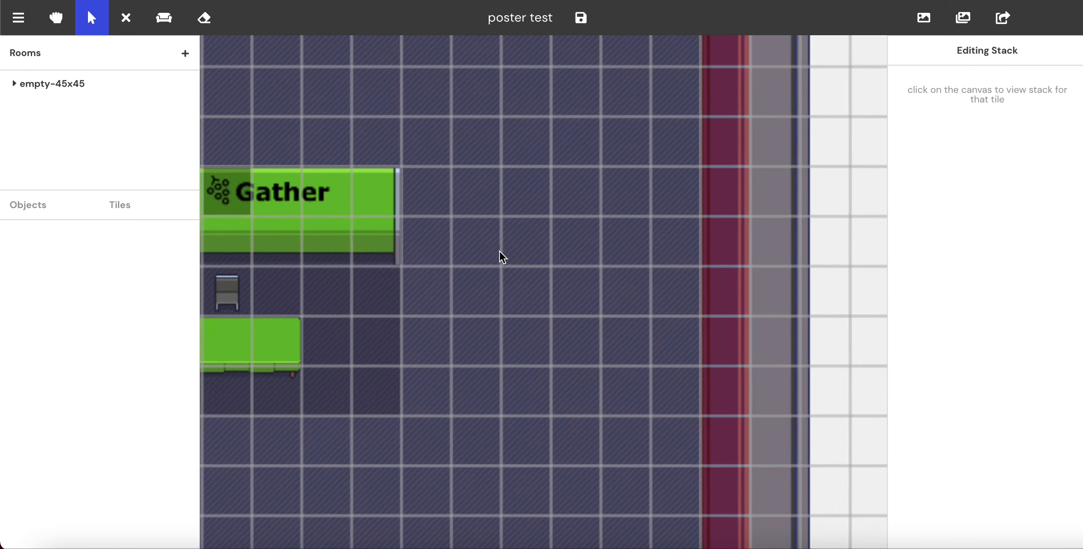
scroll(500, 252, "left", 5)
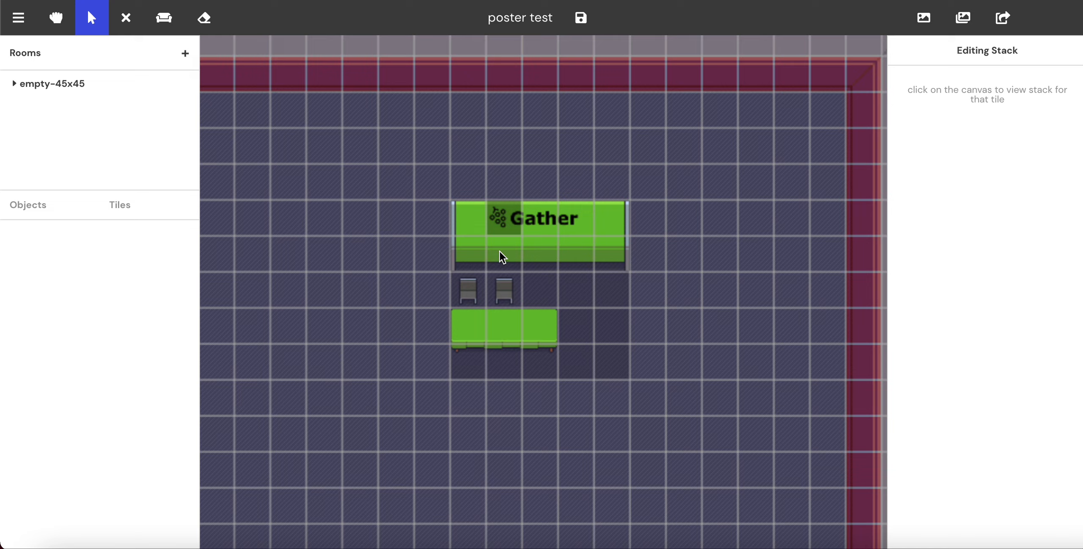
scroll(523, 243, "right", 2)
scroll(523, 245, "down", 5)
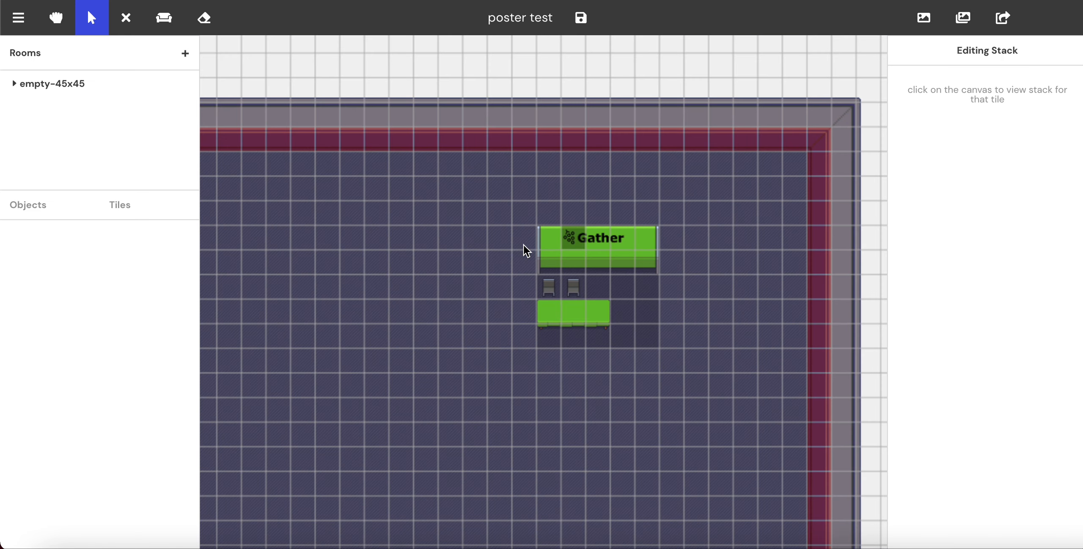
scroll(523, 245, "up", 5)
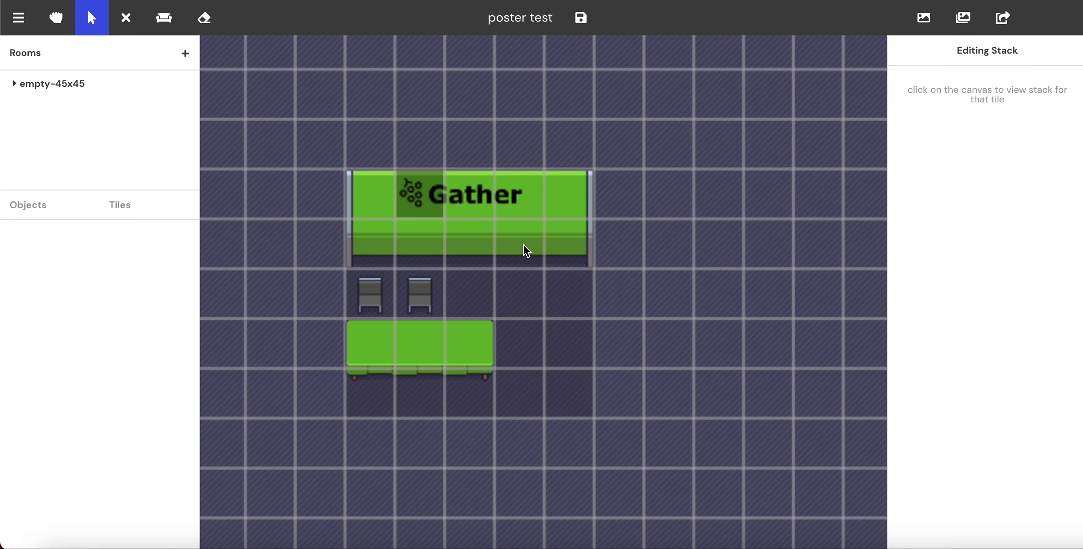
scroll(524, 246, "left", 3)
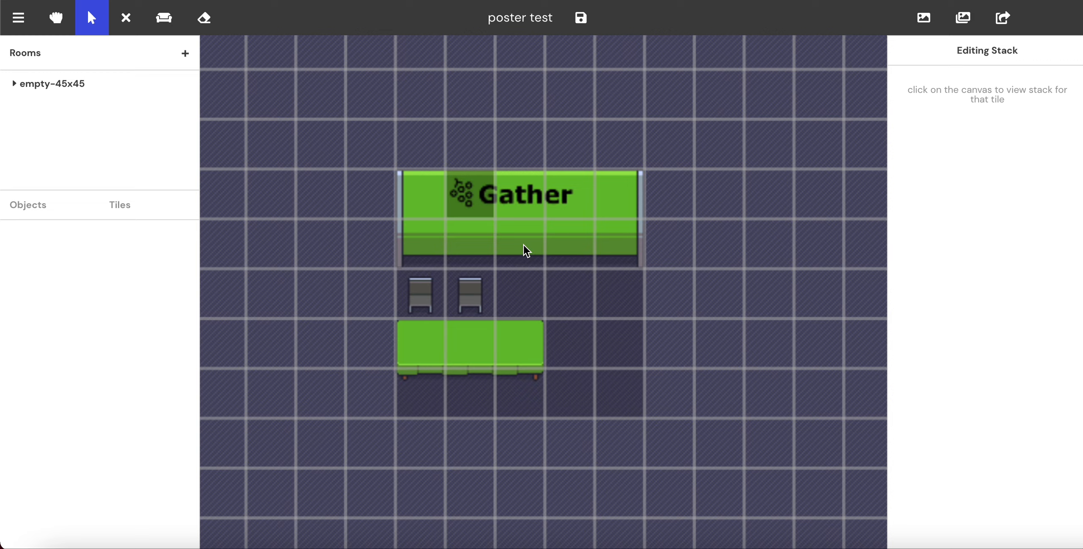
left_click(518, 198)
left_click_drag(518, 198, 472, 200)
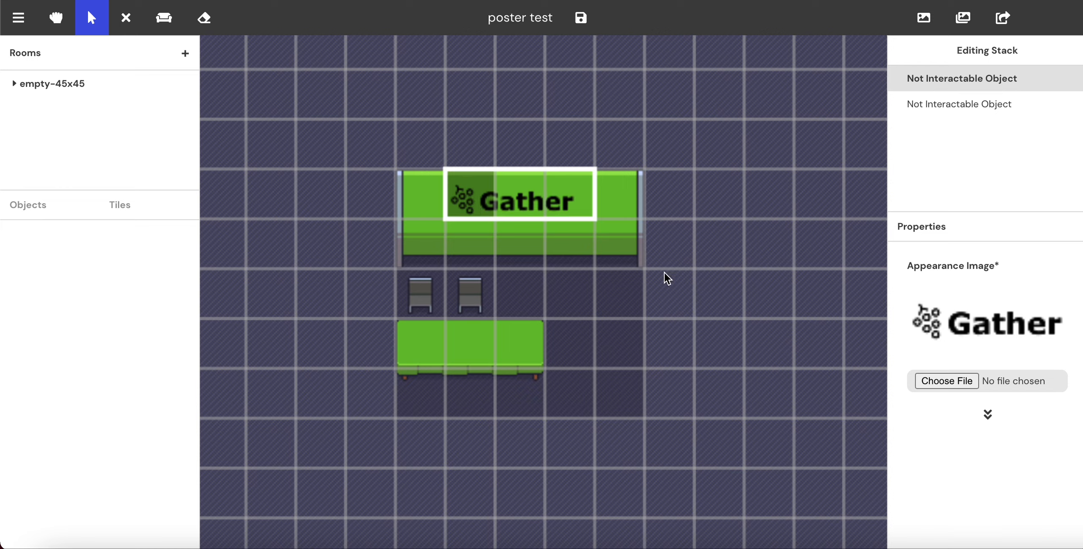
left_click(683, 278)
Cover the booth's back wall with impassable tiles, two rows of five tiles across its full width.
scroll(697, 284, "down", 3)
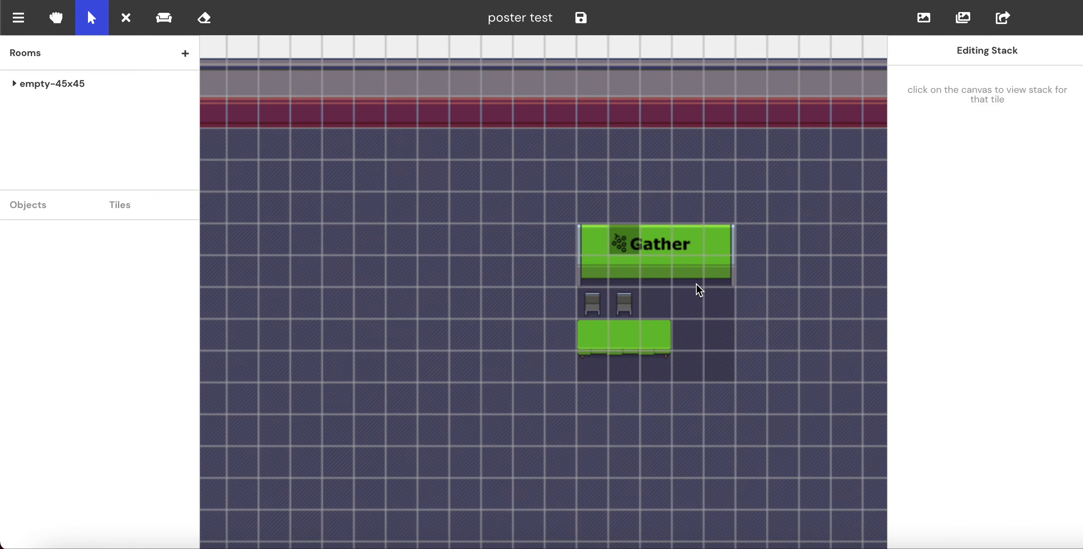
scroll(696, 284, "right", 3)
scroll(696, 284, "right", 2)
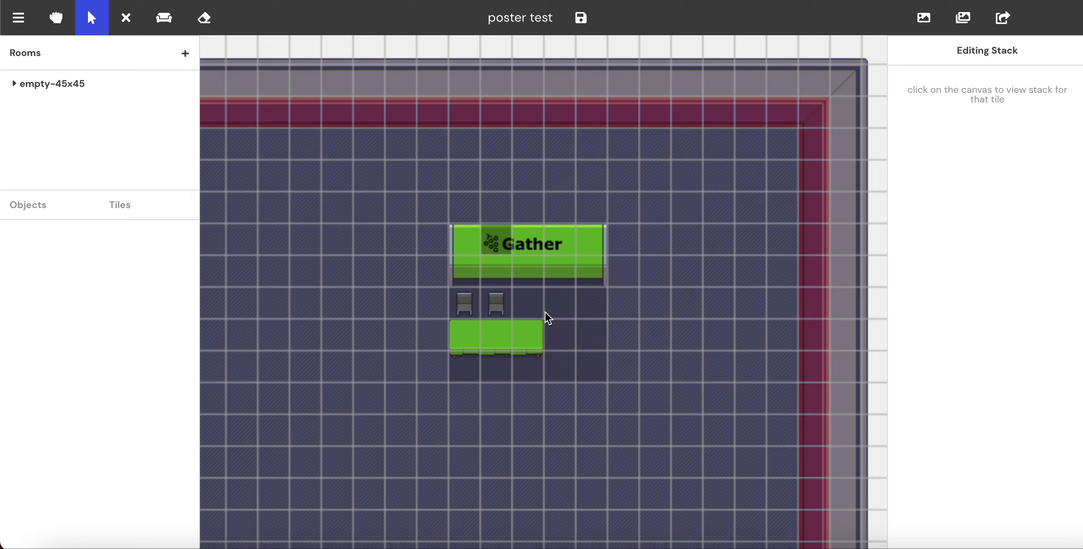
key("o")
key("x")
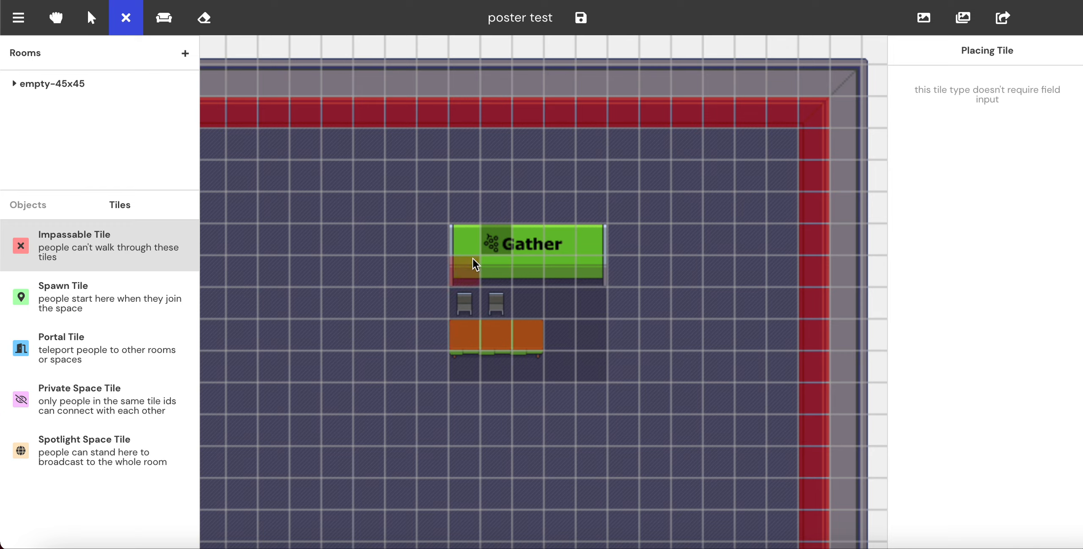
mouse_move(467, 260)
left_mouse_down()
mouse_move(587, 259)
mouse_move(582, 240)
mouse_move(498, 240)
left_mouse_up()
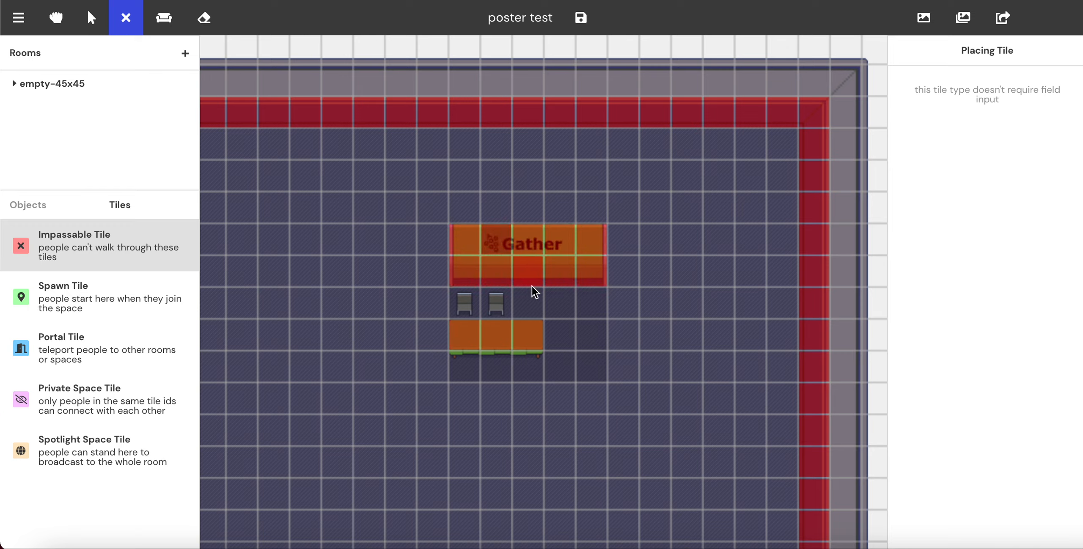
Cover the booth's floor around the table with private space tiles using tile id 1, and save the map.
left_click(86, 400)
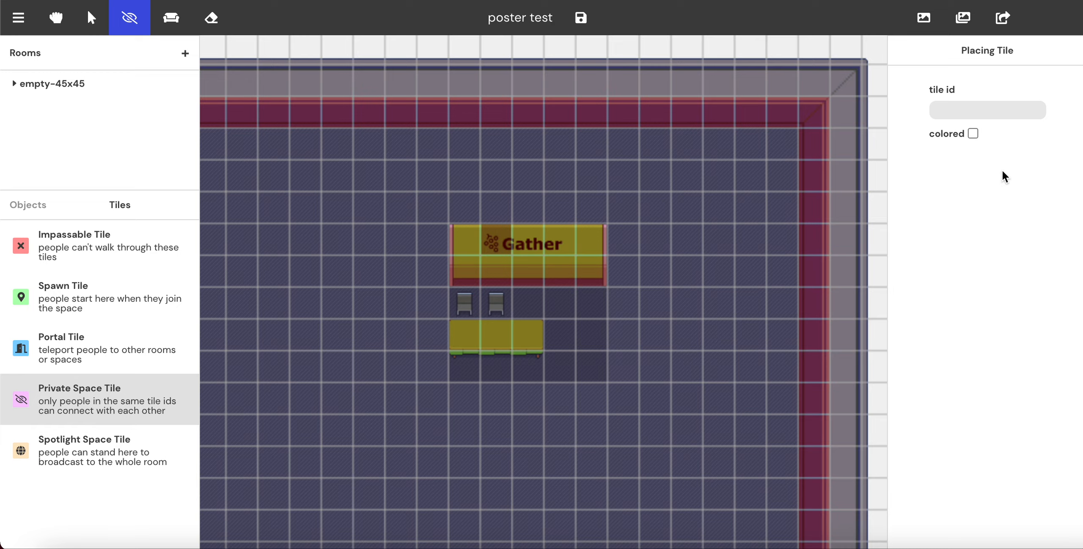
type("1")
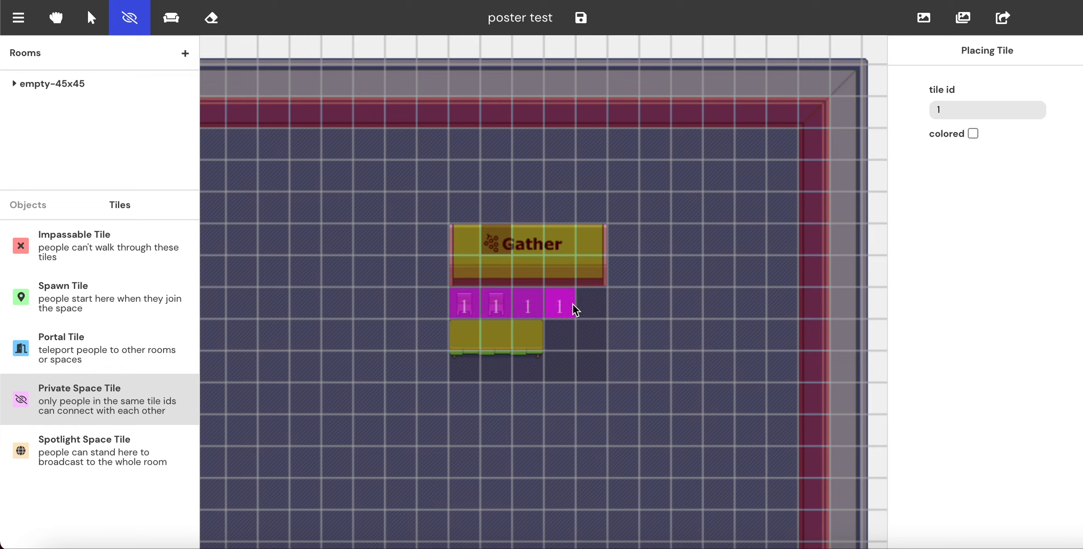
left_click_drag(590, 367, 469, 367)
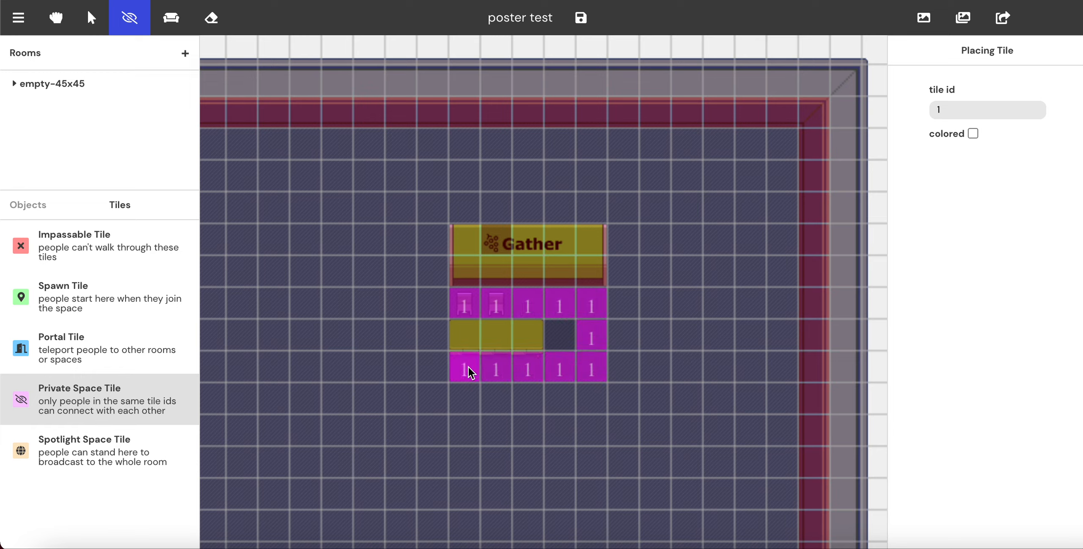
left_click(560, 338)
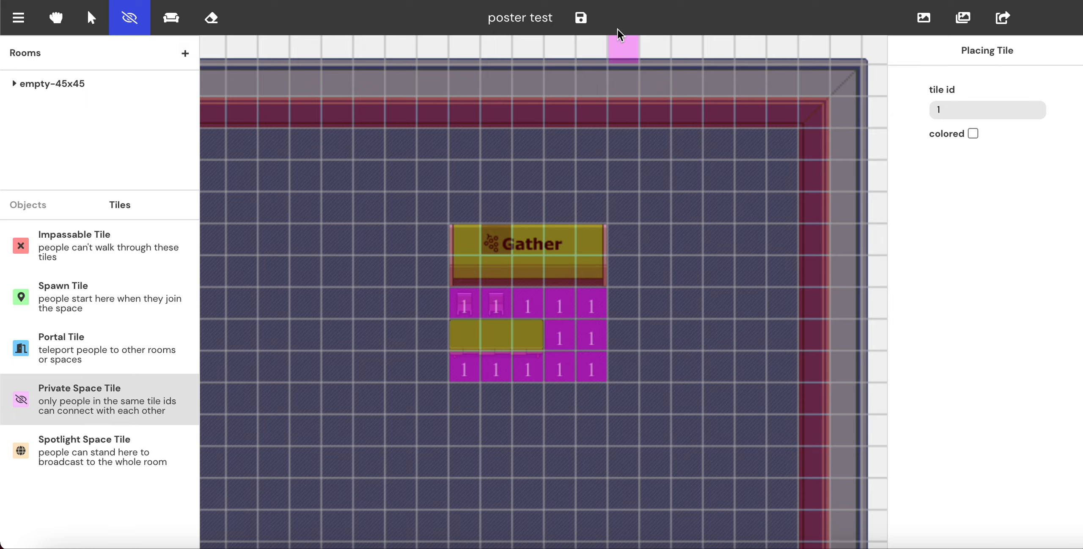
left_click(581, 17)
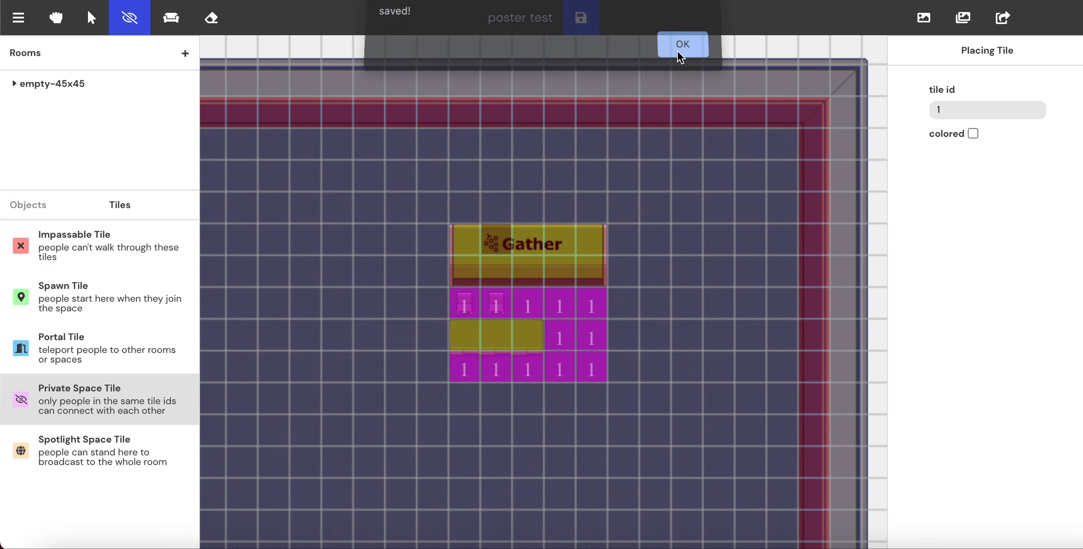
left_click(684, 52)
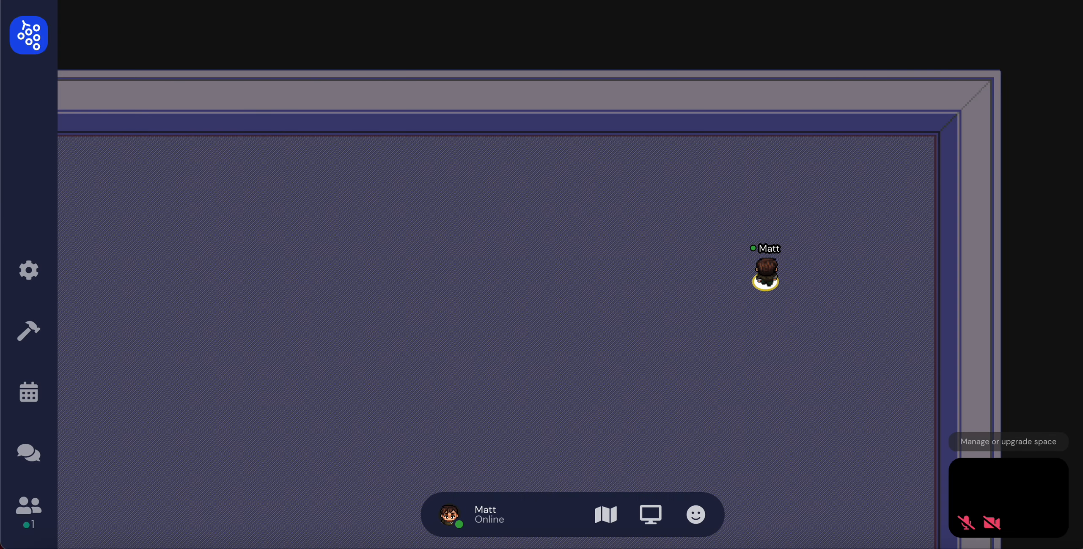
Switch to the live Gather space and walk the avatar into the booth's private area beside the table.
key("Down")
key("Down")
key("Down")
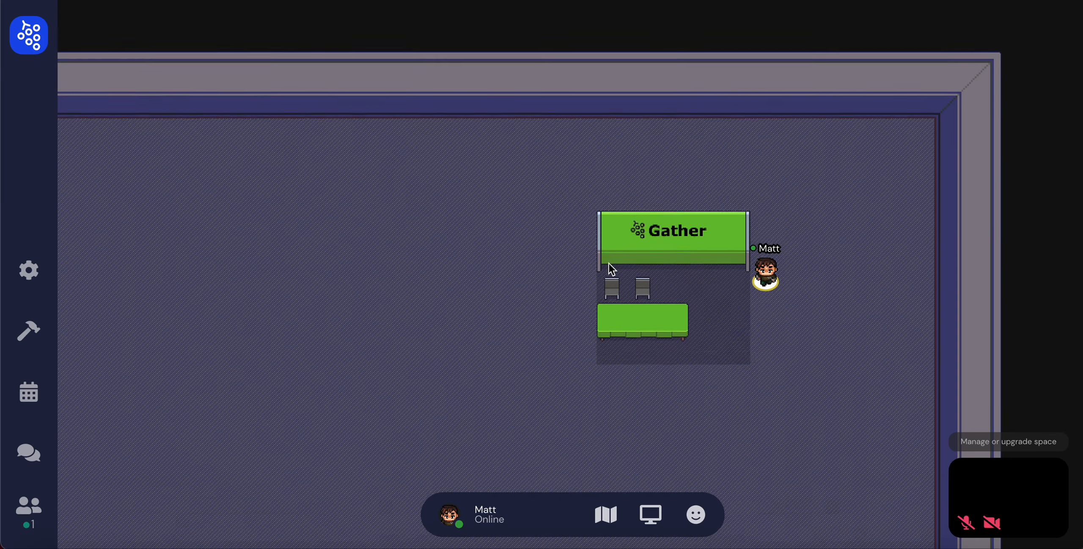
key("Left")
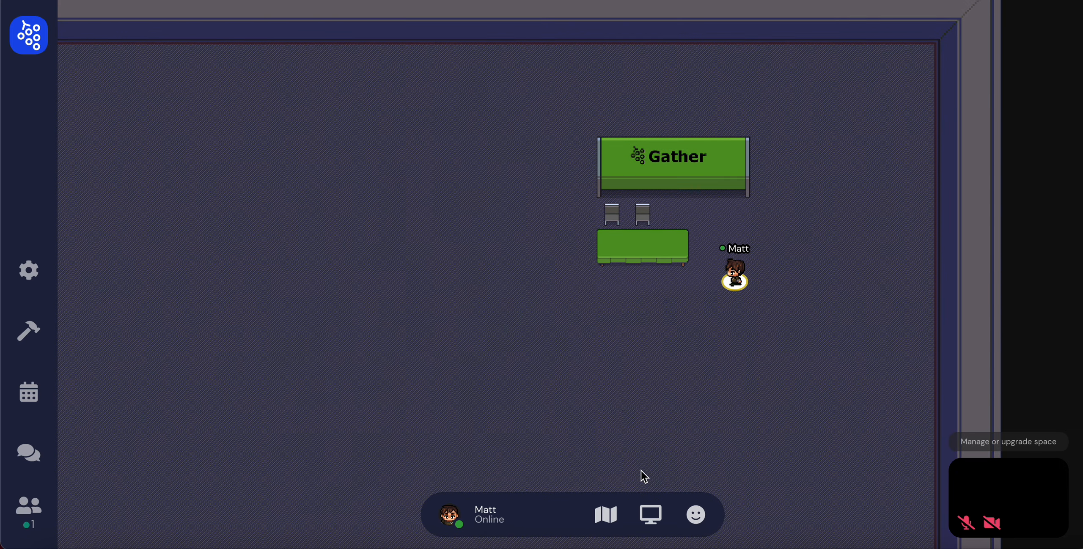
key("Down")
key("Up")
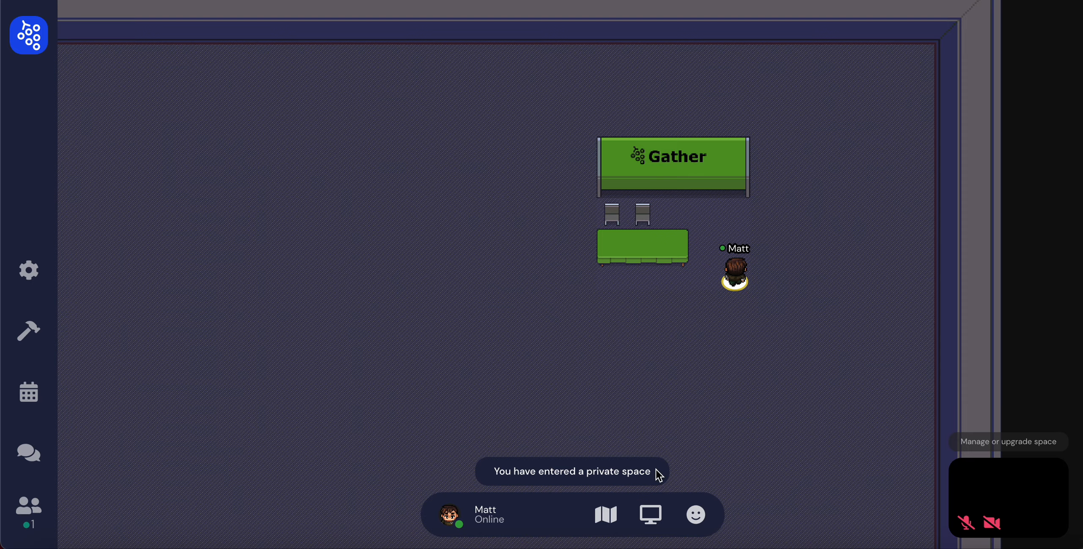
Walk the avatar behind the booth's table to the chairs to test the private space.
key("Up")
key("Up")
key("Left")
key("Left")
key("Left")
key("Left")
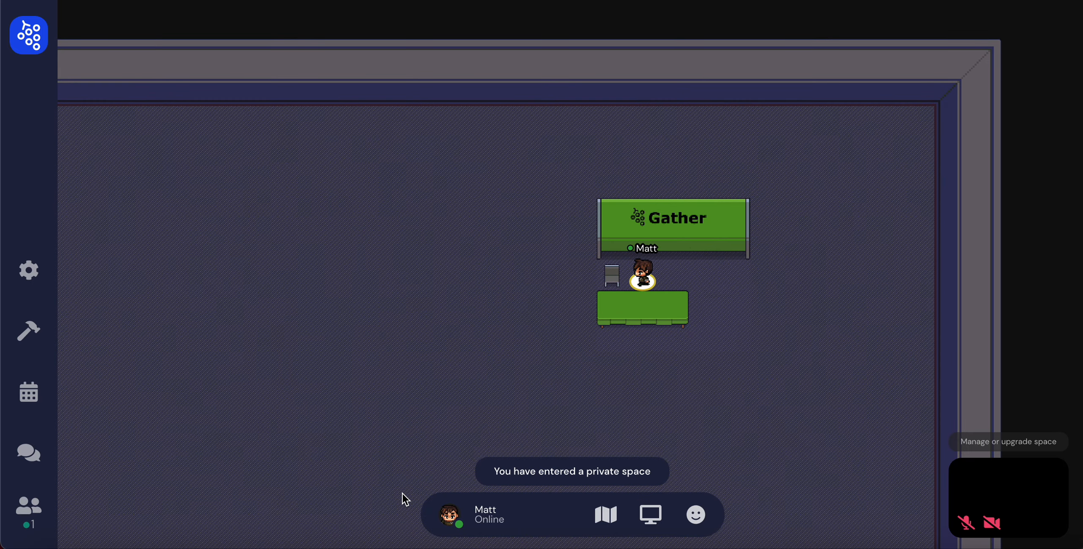
Walk the avatar from the chairs back around the open side of the booth's table.
key("Right")
key("Right")
key("Right")
key("Down")
key("Down")
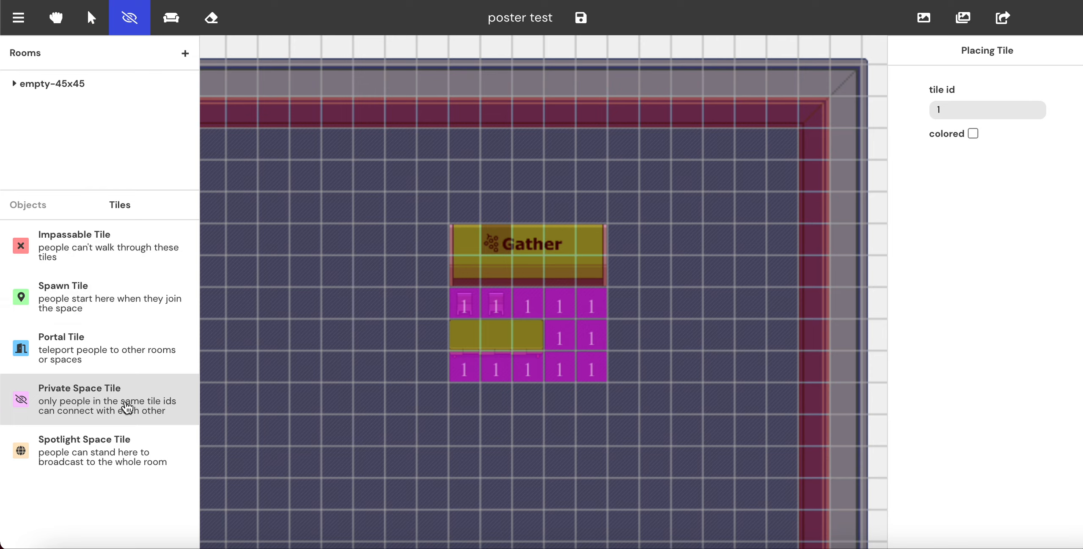
Erase the booth's private space tiles except the two on the chairs and the two directly across the table from them.
left_click(213, 22)
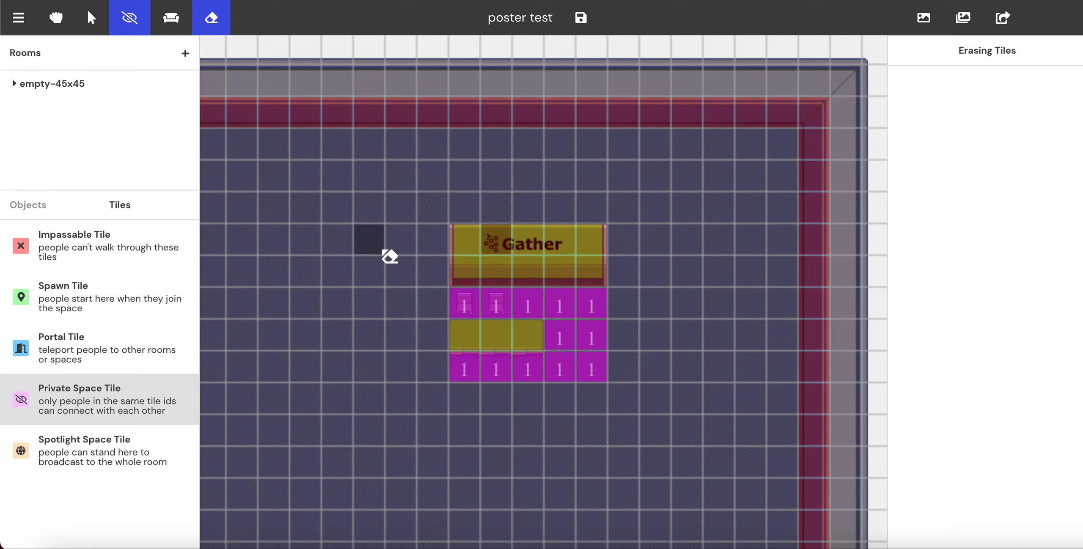
mouse_move(537, 368)
left_mouse_down()
mouse_move(584, 362)
mouse_move(581, 309)
mouse_move(540, 308)
mouse_move(568, 336)
left_mouse_up()
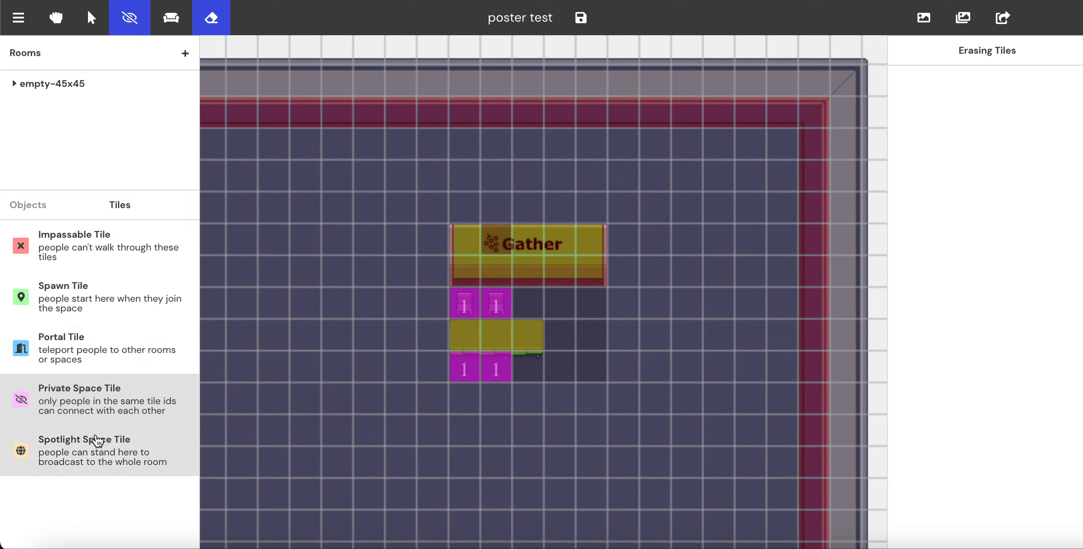
Make the two private space tiles in front of the table colored, using tile id 1, and save the map.
left_click(216, 16)
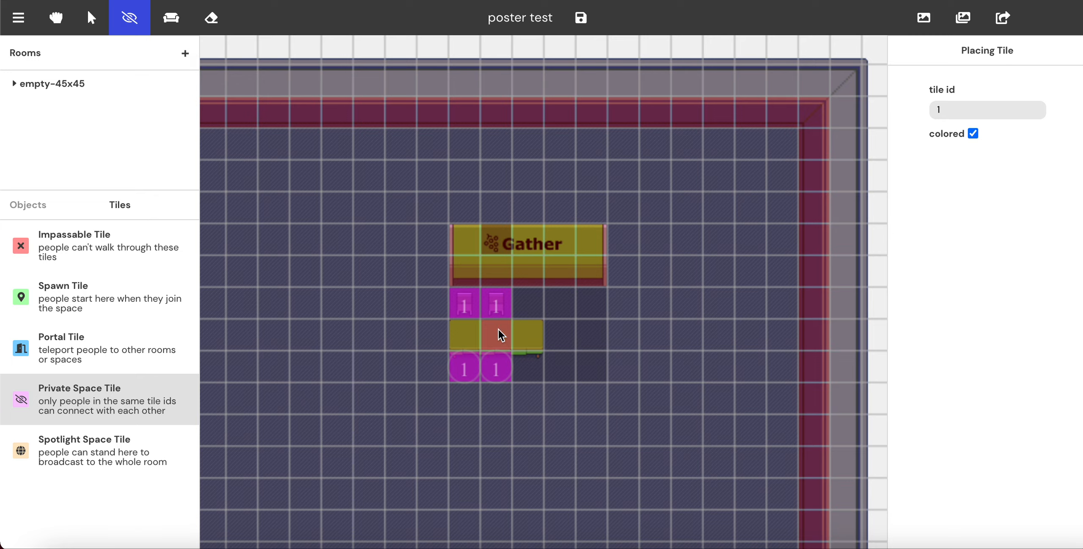
left_click(581, 18)
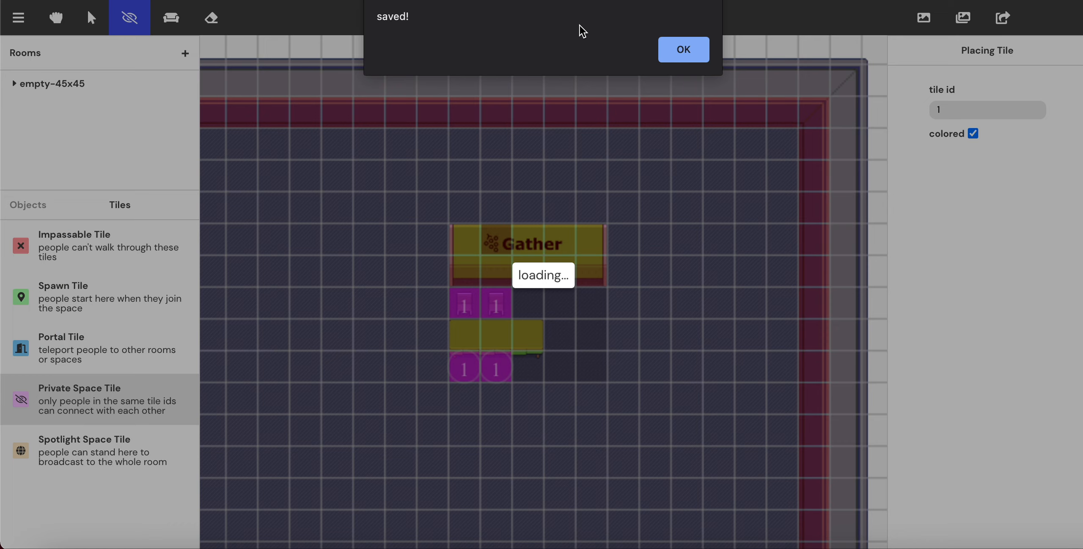
left_click(675, 49)
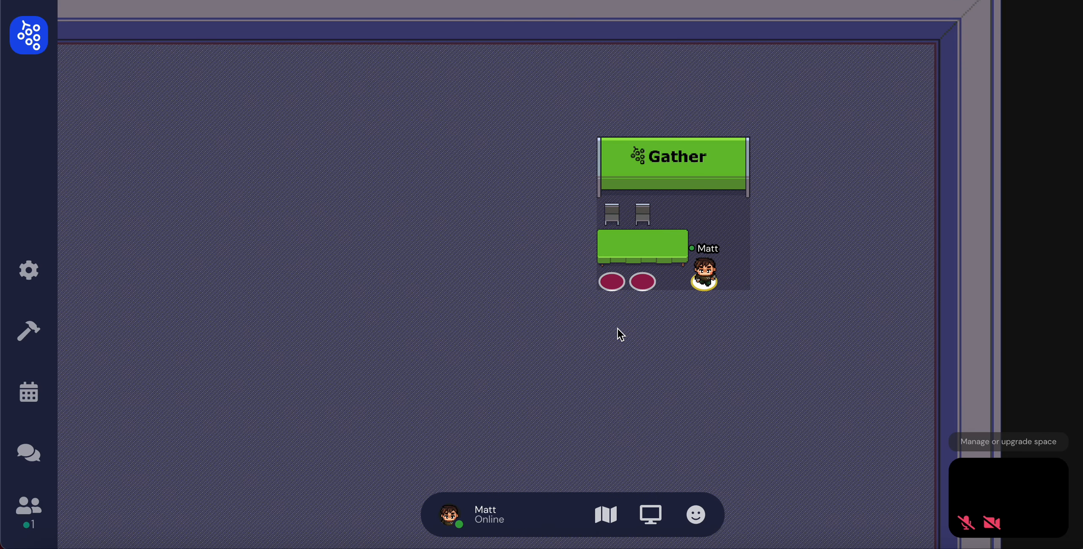
Switch to the live Gather space and walk the avatar along the front of the table to test the colored private spots.
key("Left")
key("Left")
key("Up")
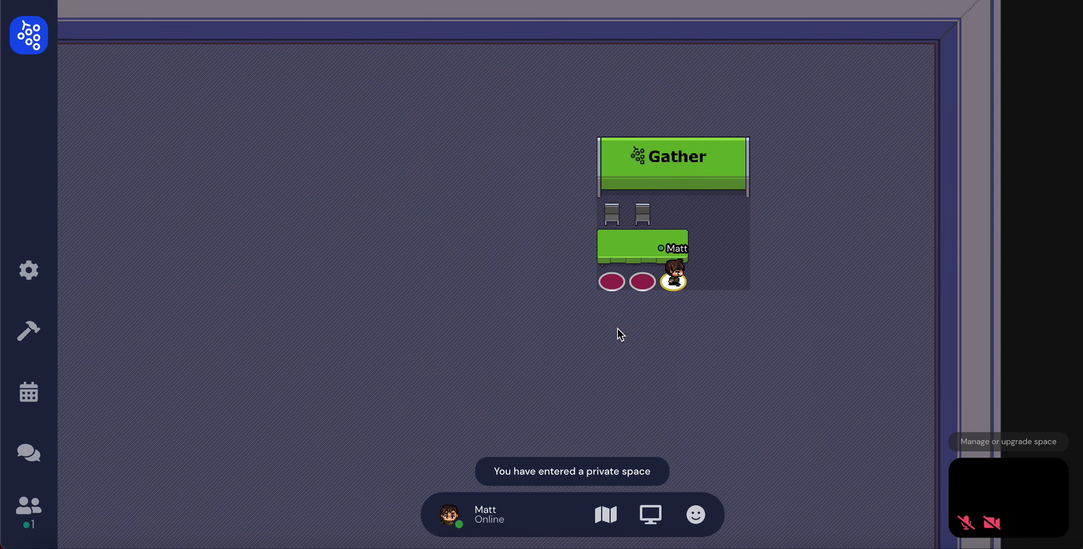
Move the avatar away from the colored spots and back onto the nearest one to test entering the private space.
key("Right")
key("Down")
key("Down")
key("Up")
key("Up")
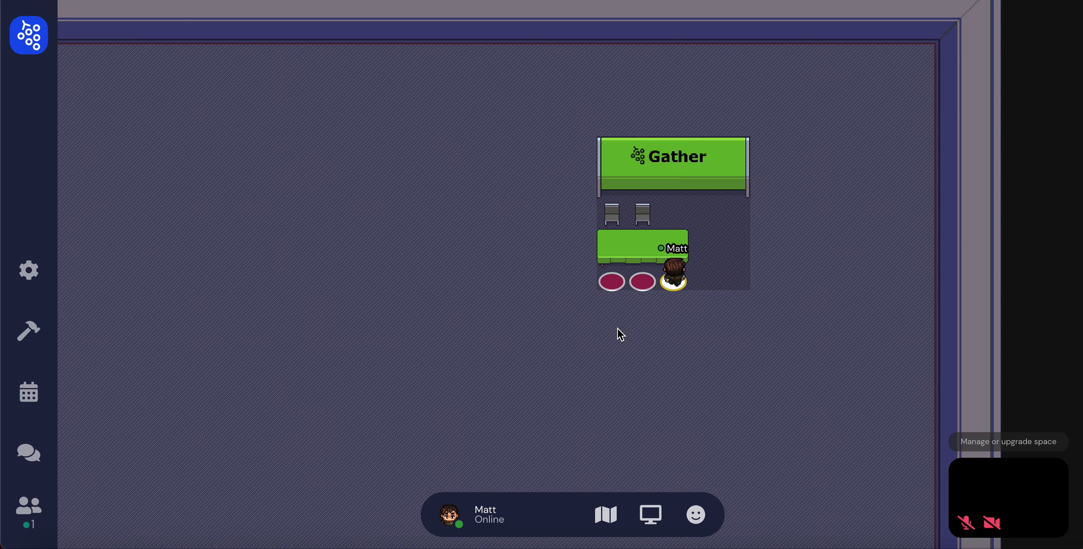
key("Left")
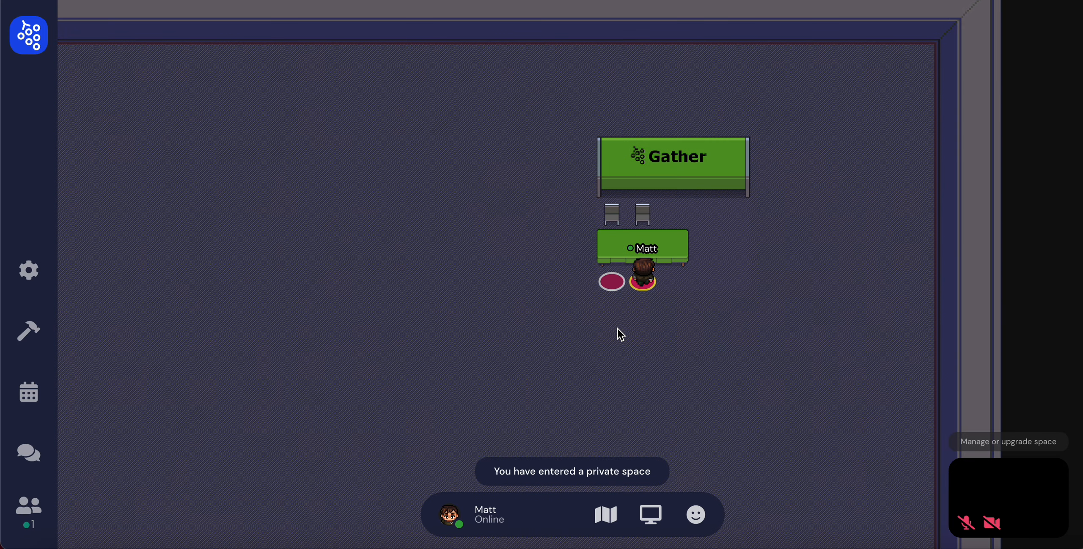